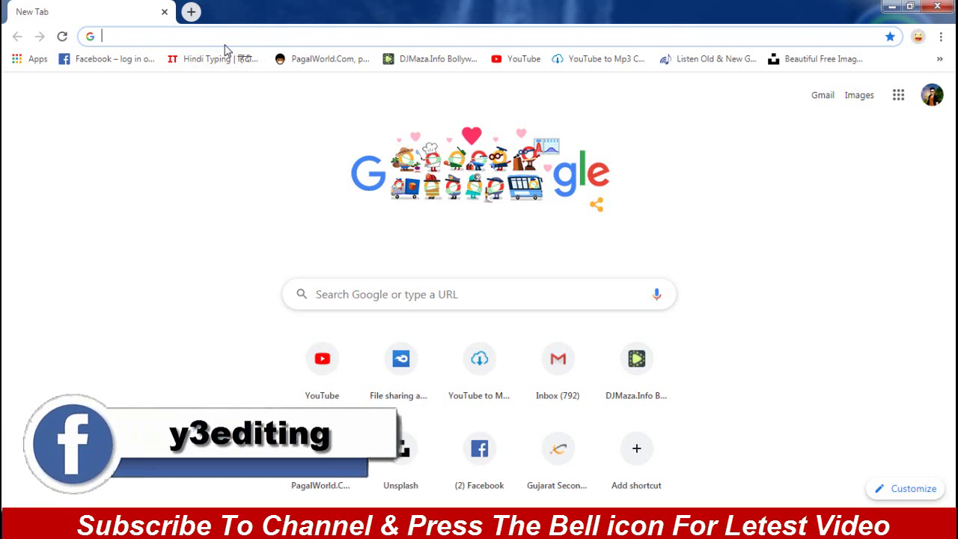
# Step: Search Google for 'hindi input tools download' and scroll through the results
pyautogui.click(230, 41)
pyautogui.write('hindi input tools download')
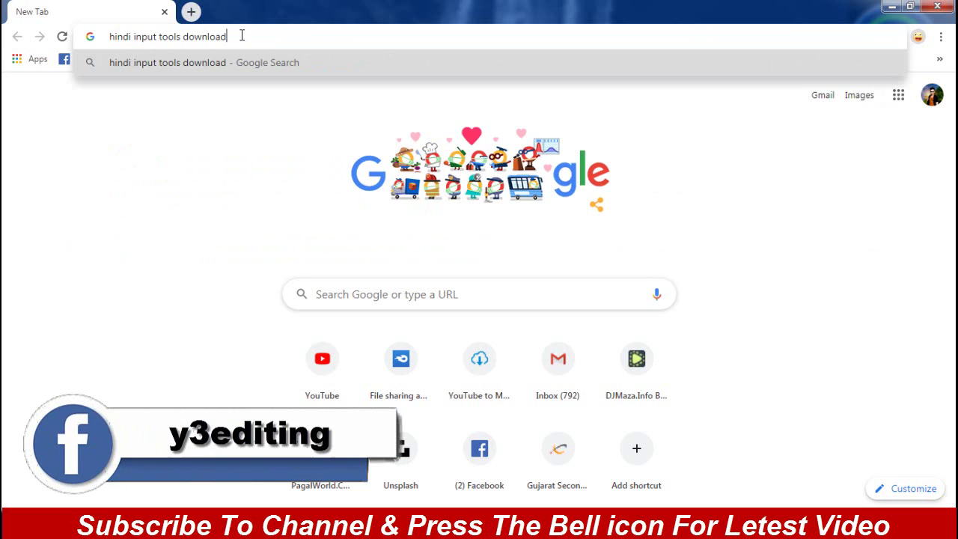
pyautogui.press('Return')
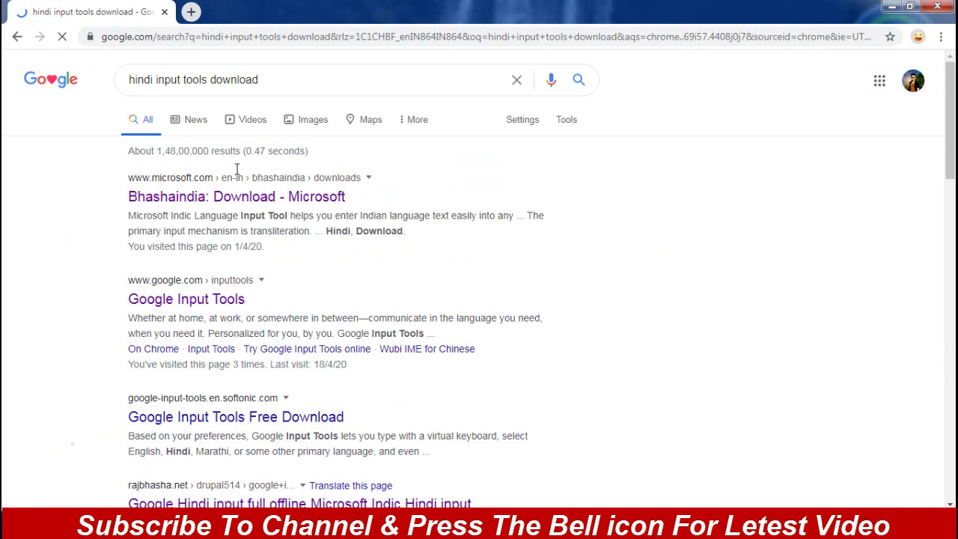
pyautogui.click(302, 75)
pyautogui.click(650, 216)
pyautogui.scroll(-1, 253, 318)
pyautogui.scroll(-2, 224, 315)
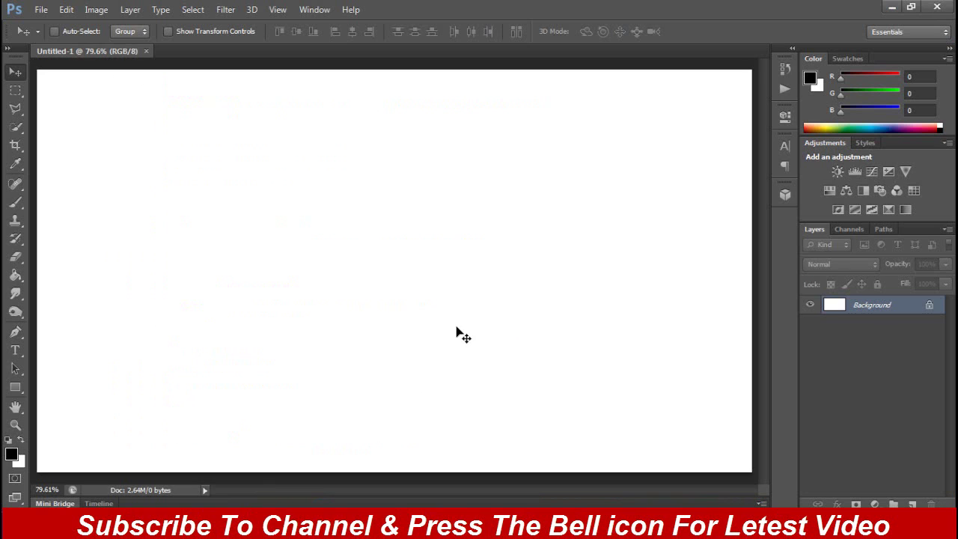
# Step: Choose the Type tool with Mangal Bold, set Hindi input, and place a text cursor on the canvas
pyautogui.click(16, 350)
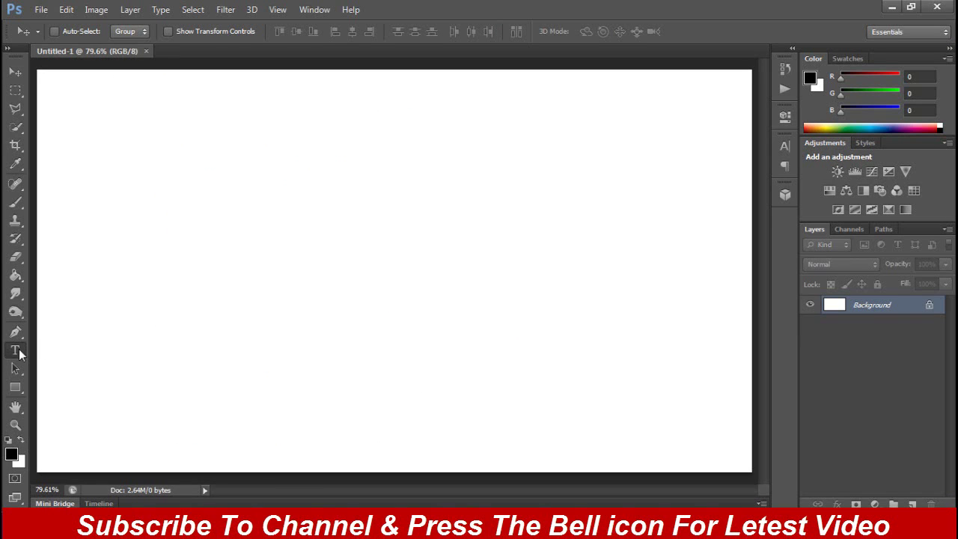
pyautogui.click(244, 280)
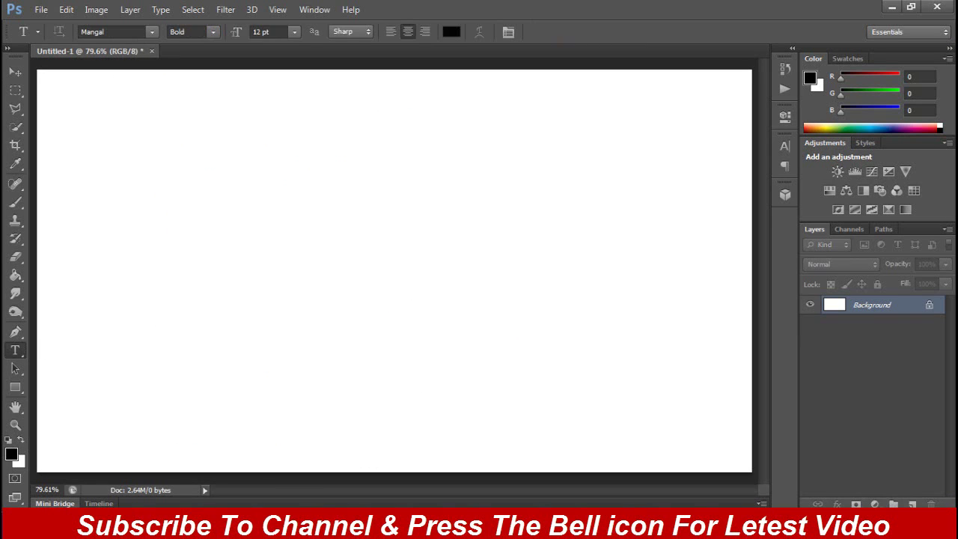
pyautogui.click(829, 453)
pyautogui.click(184, 276)
# Step: Type the Hindi sentence 'बिना कोई गलती किए हिन्दी मे लिखे' word by word and commit it
pyautogui.write('bi')
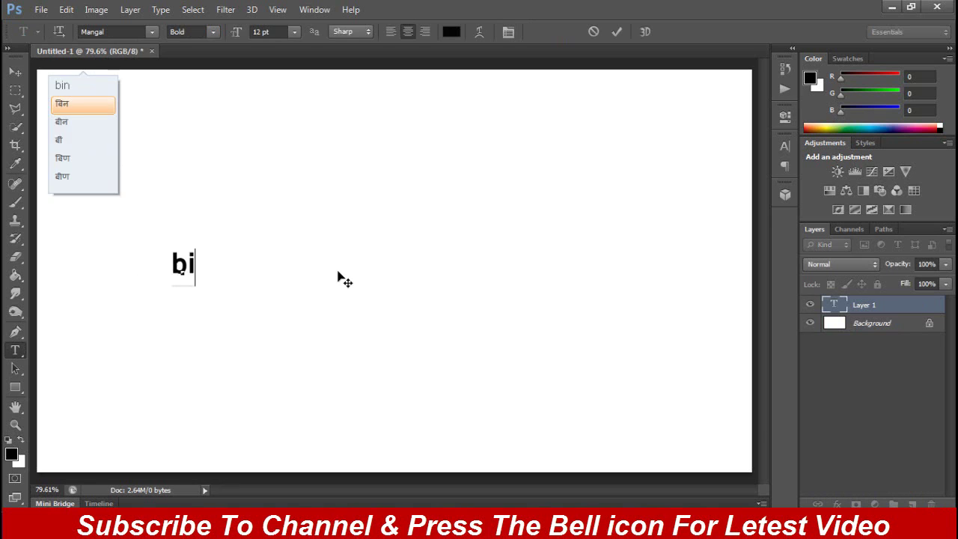
pyautogui.write('naa')
pyautogui.press('space')
pyautogui.write('ko')
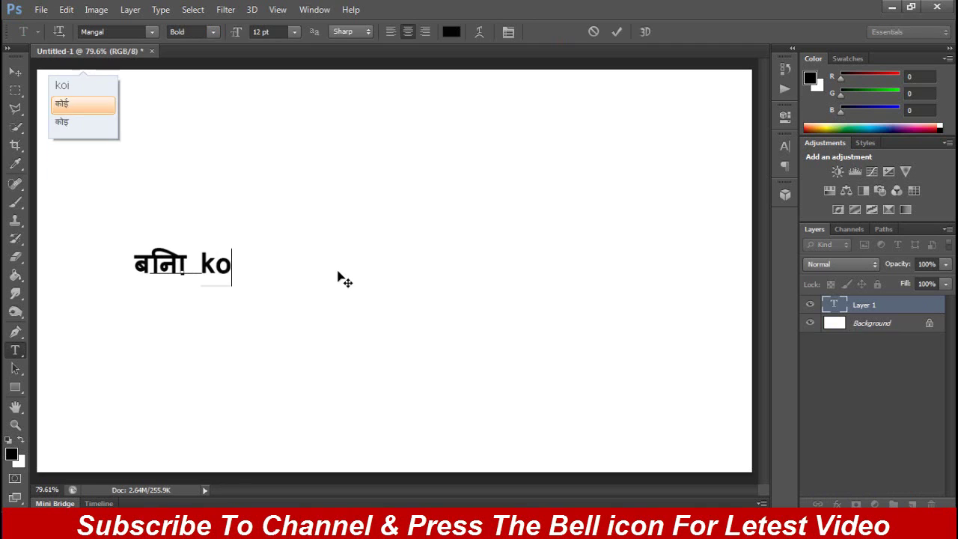
pyautogui.write('i')
pyautogui.press('space')
pyautogui.write('ga')
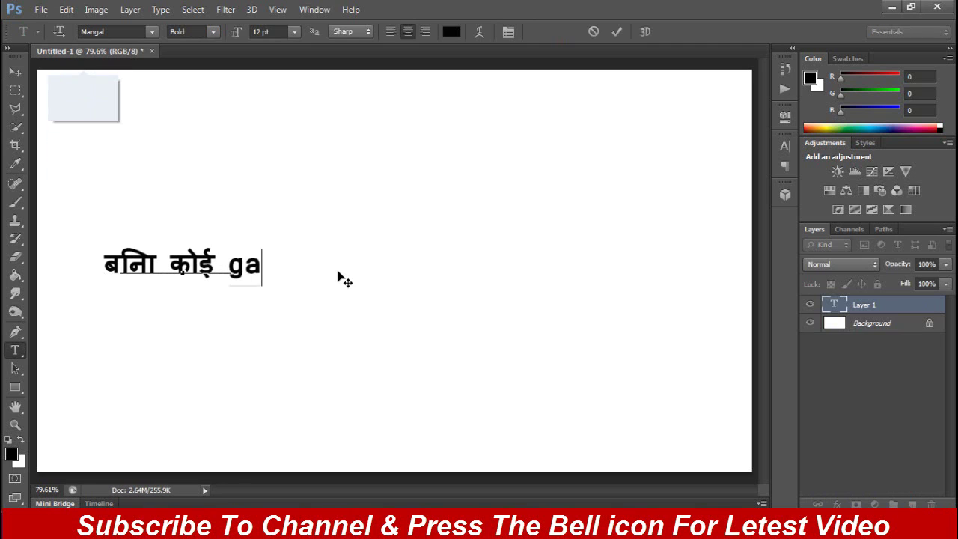
pyautogui.write('lati')
pyautogui.press('space')
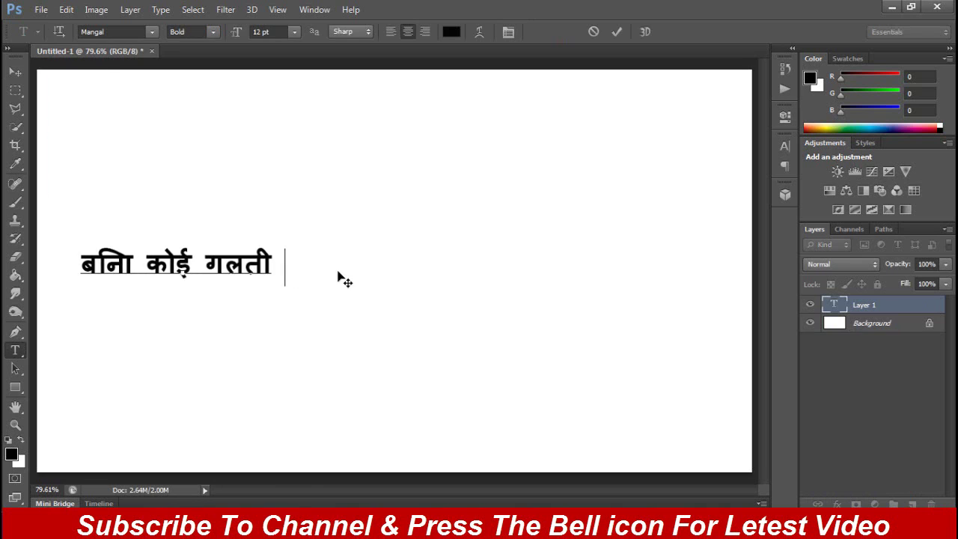
pyautogui.write('kiye')
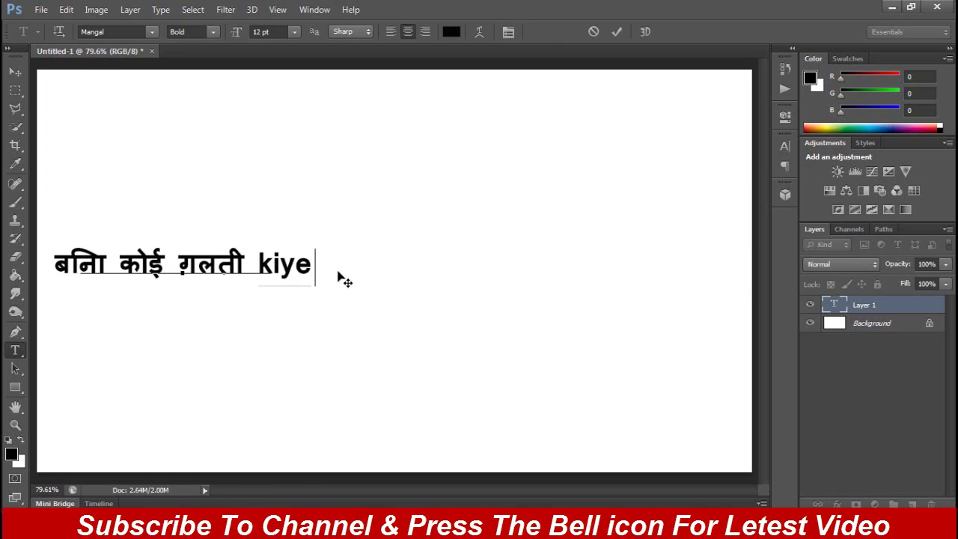
pyautogui.press('space')
pyautogui.write('hin')
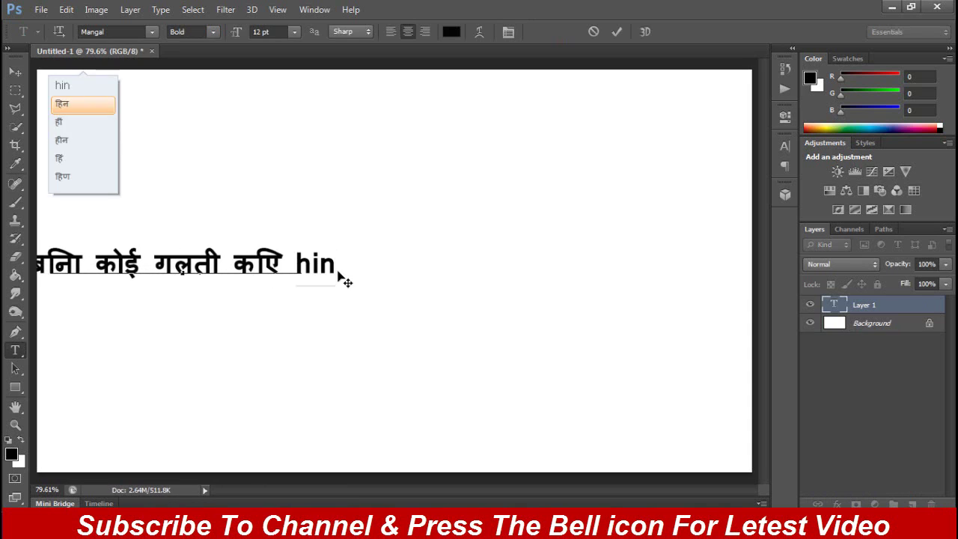
pyautogui.write('di')
pyautogui.press('space')
pyautogui.write('m')
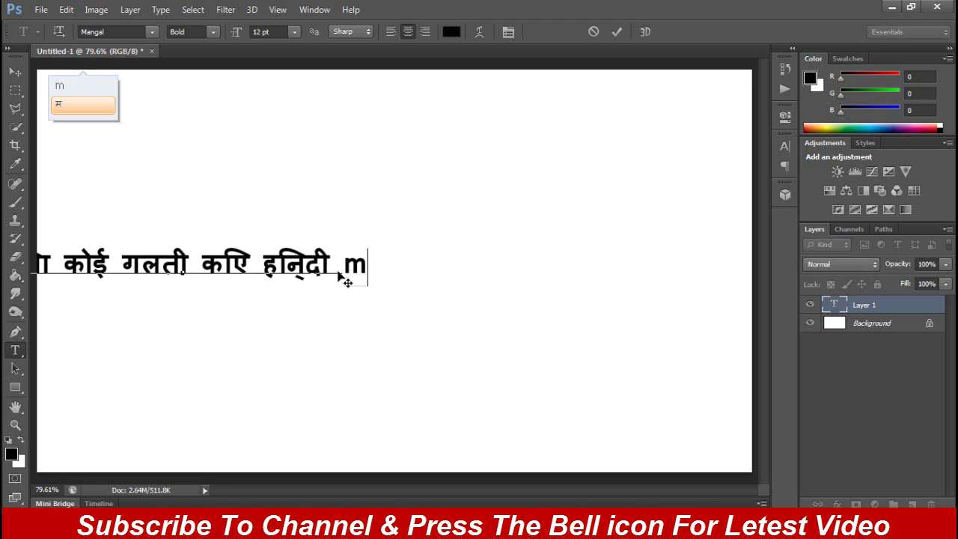
pyautogui.write('e')
pyautogui.press('space')
pyautogui.write('likh')
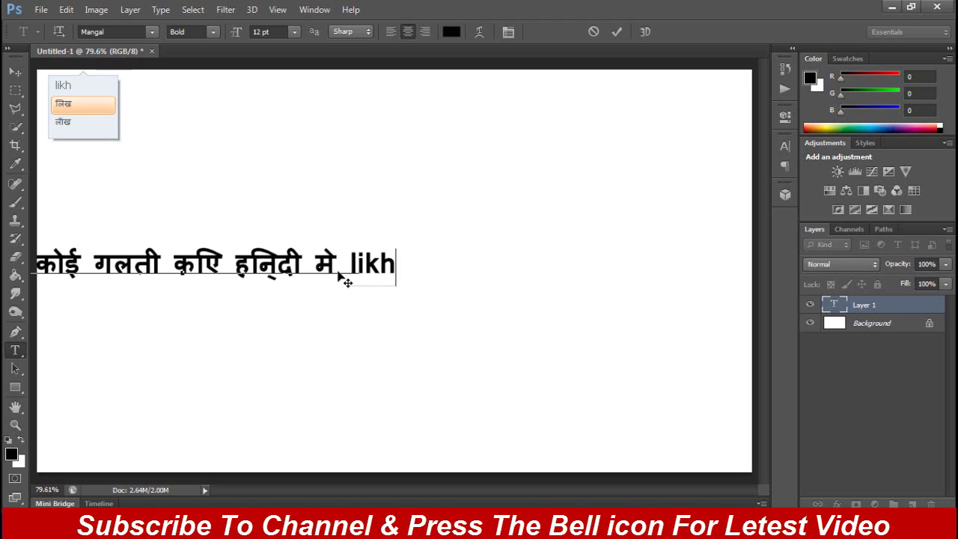
pyautogui.write('e')
pyautogui.press('space')
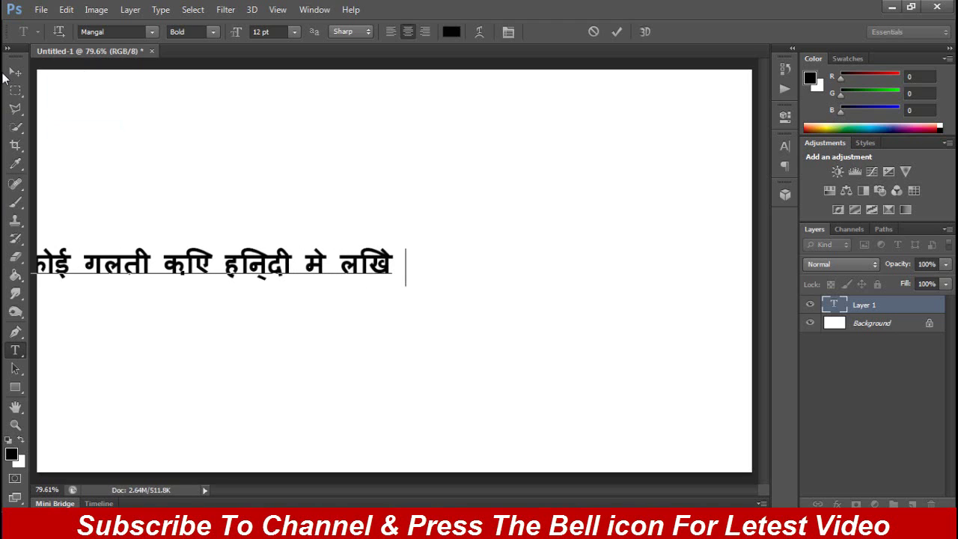
pyautogui.click(15, 71)
# Step: Drag the Hindi text layer about 205 px right toward the canvas centre
pyautogui.moveTo(143, 268)
pyautogui.mouseDown()
pyautogui.moveTo(297, 262)
pyautogui.moveTo(340, 275)
pyautogui.mouseUp()
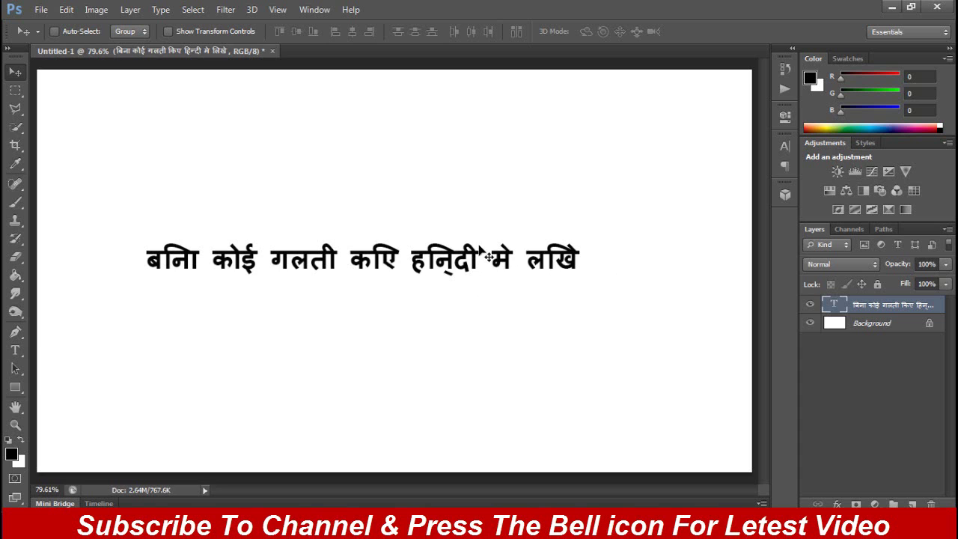
# Step: Change the Type preferences text engine from East Asian to Middle Eastern
pyautogui.click(66, 10)
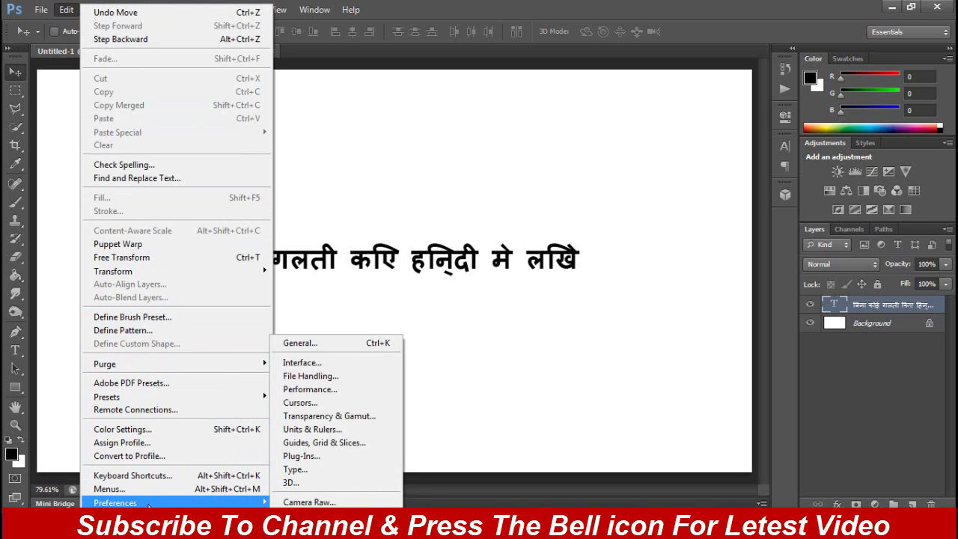
pyautogui.moveTo(116, 502)
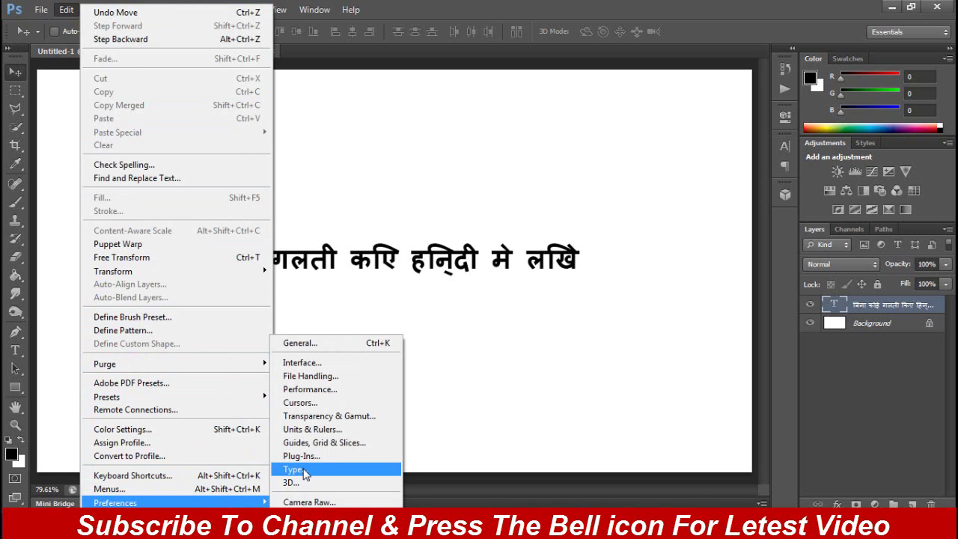
pyautogui.click(293, 470)
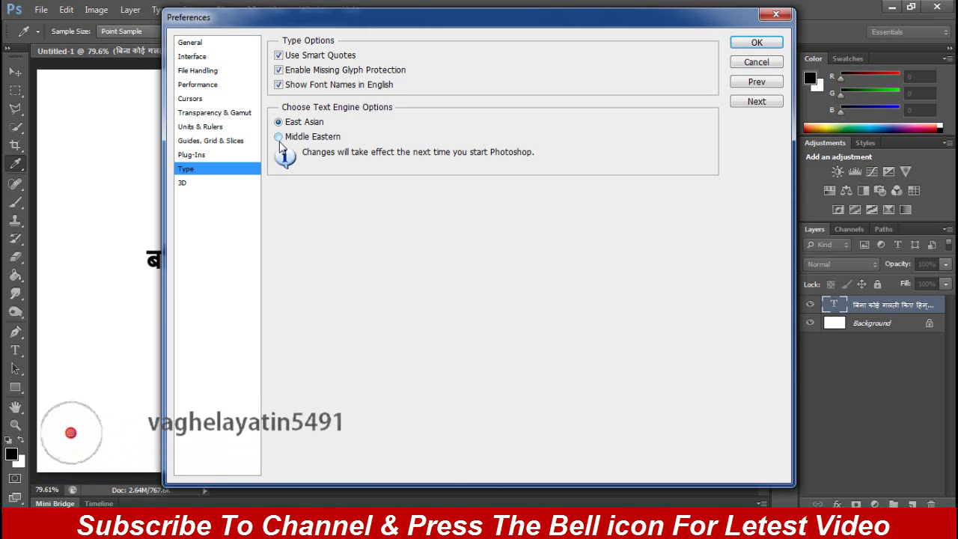
pyautogui.click(279, 139)
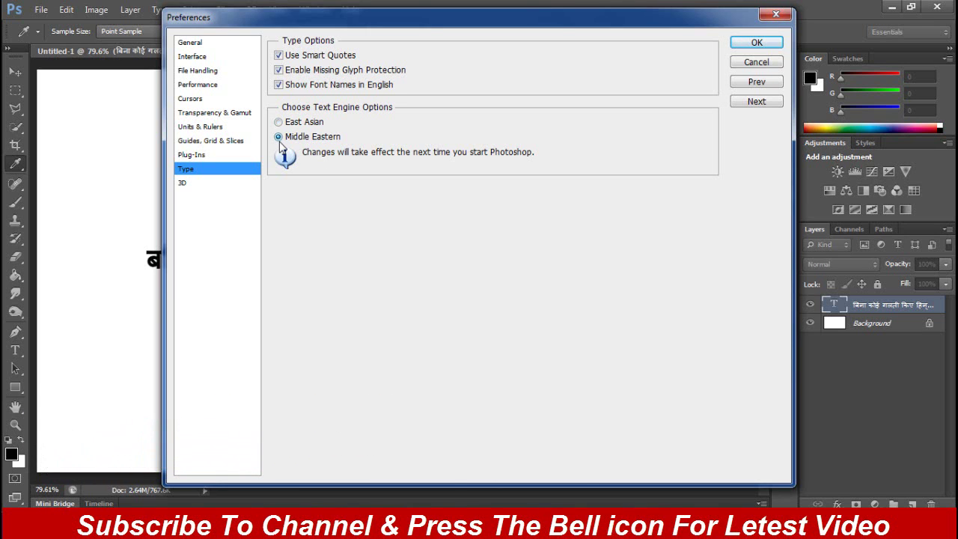
pyautogui.click(755, 43)
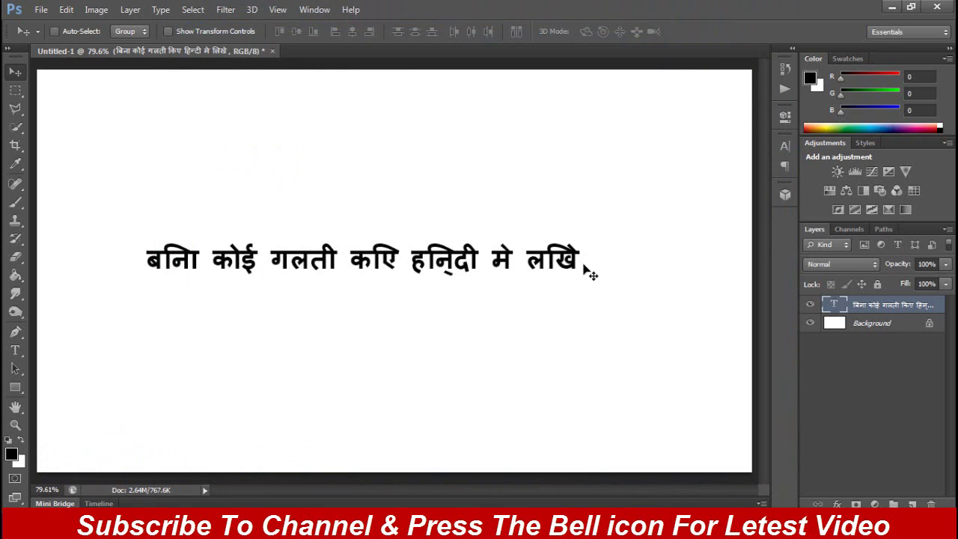
# Step: Quit Photoshop without saving the document and refresh the desktop
pyautogui.click(937, 6)
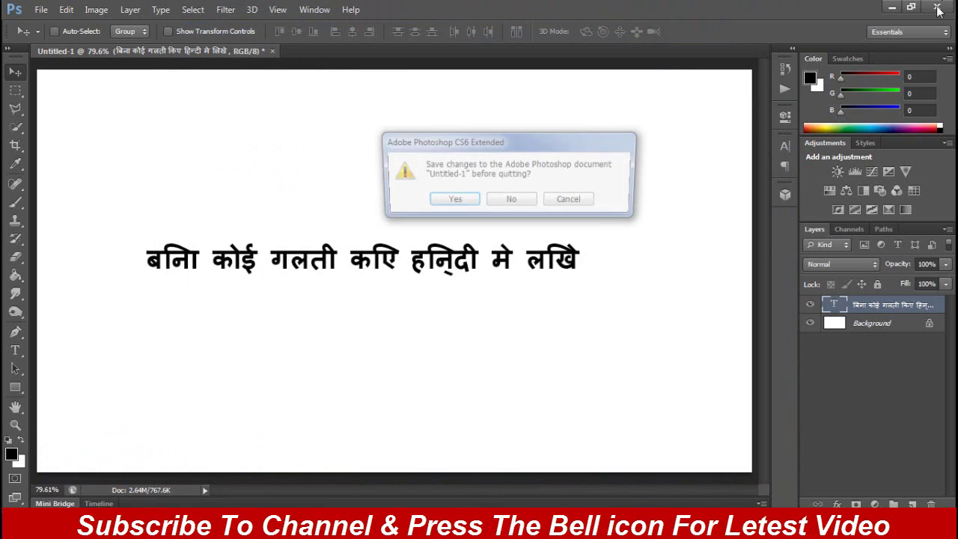
pyautogui.click(524, 202)
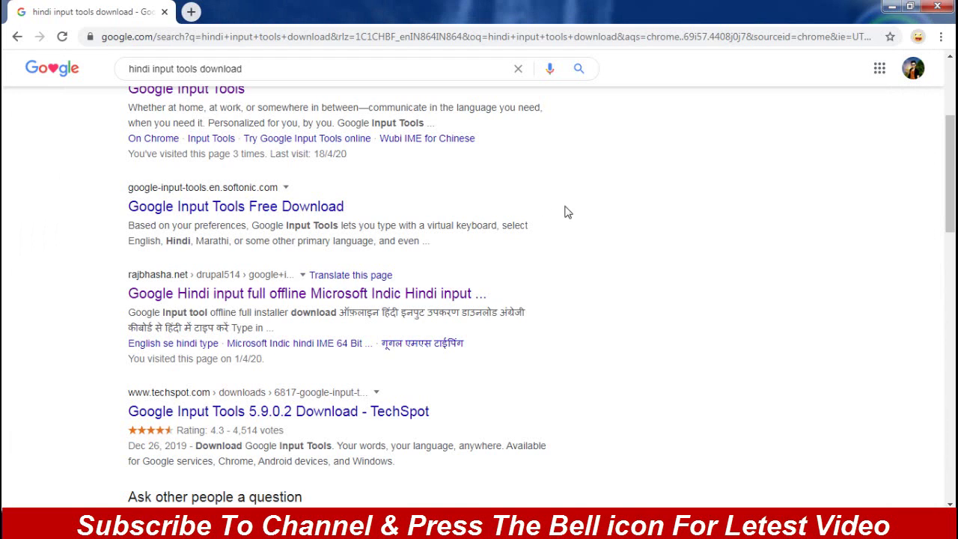
pyautogui.click(936, 6)
pyautogui.rightClick(503, 225)
pyautogui.click(522, 266)
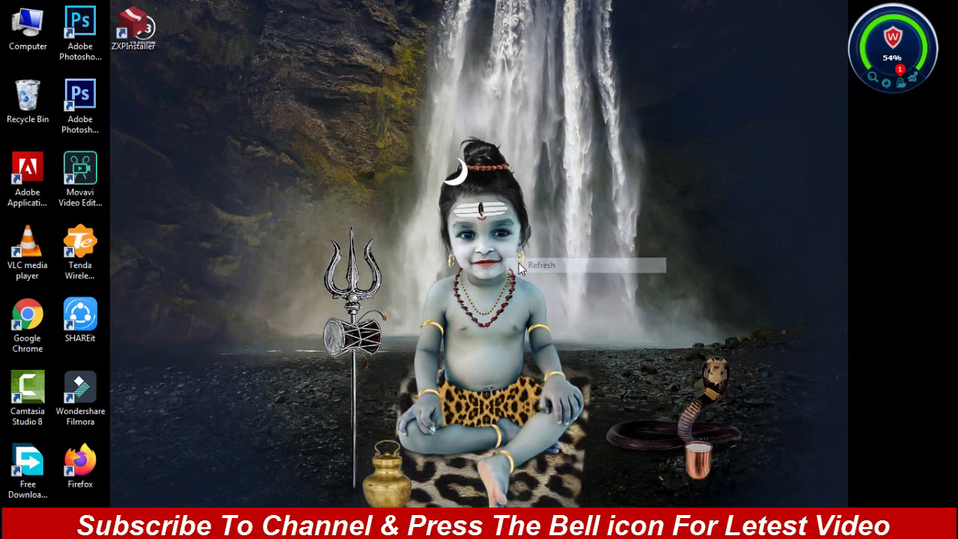
pyautogui.rightClick(522, 268)
pyautogui.click(529, 300)
# Step: Relaunch Photoshop CS6 and create a new blank white Untitled-1 document
pyautogui.click(82, 108)
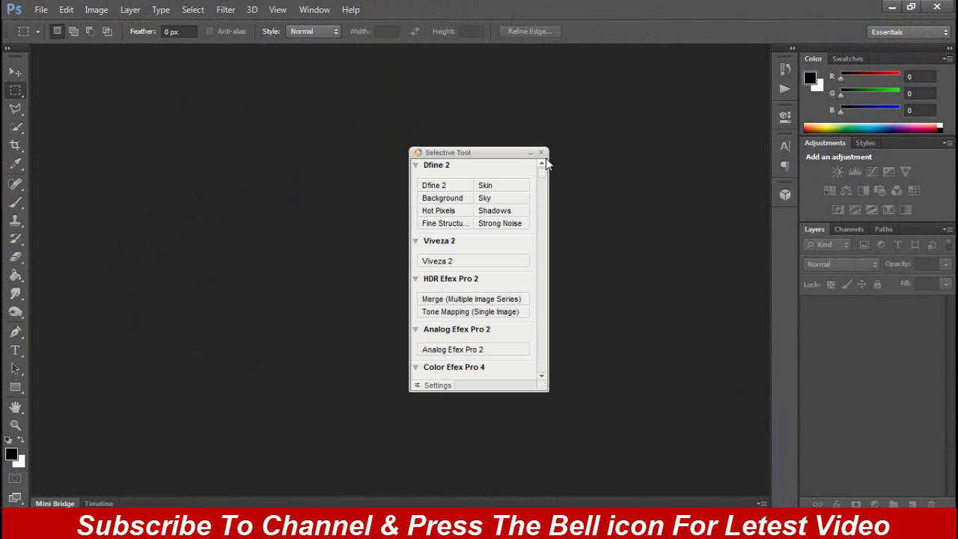
pyautogui.click(541, 153)
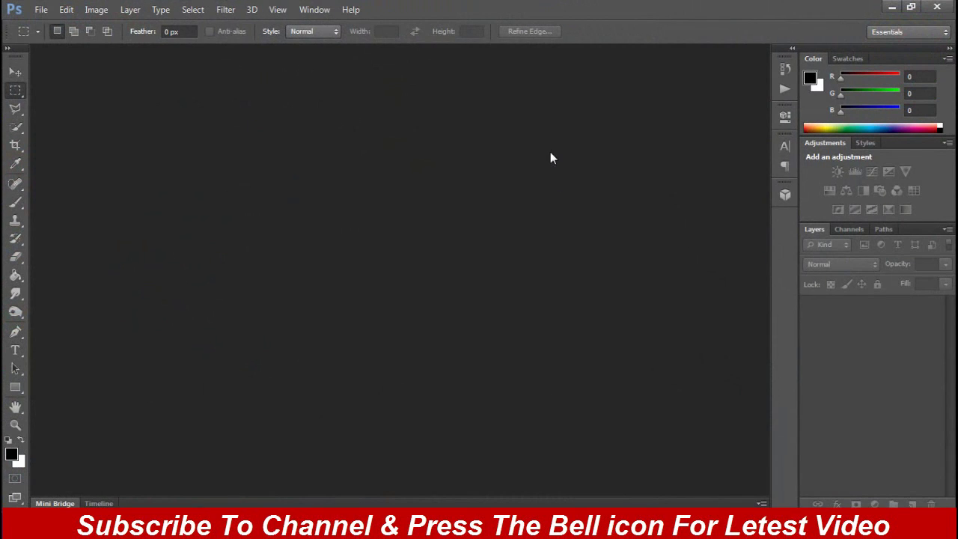
pyautogui.click(24, 72)
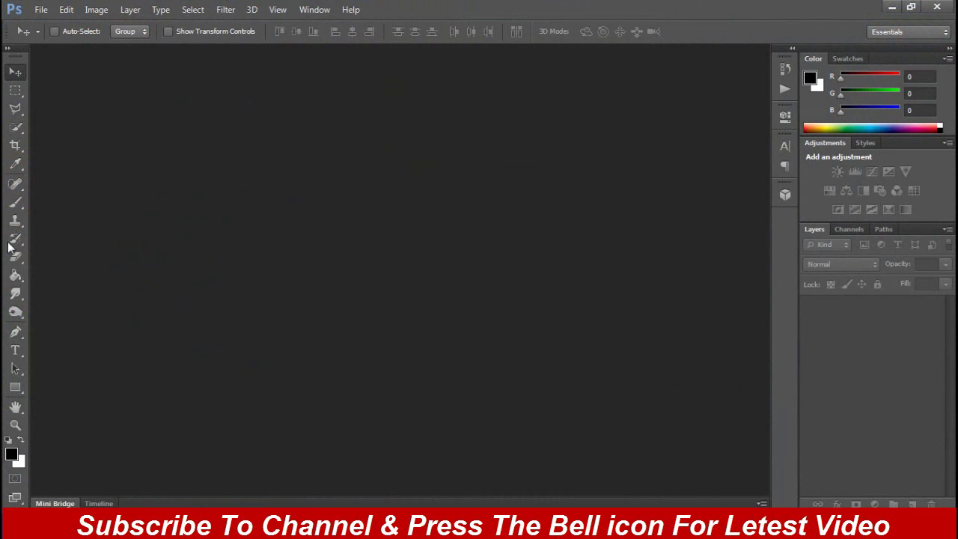
pyautogui.click(39, 12)
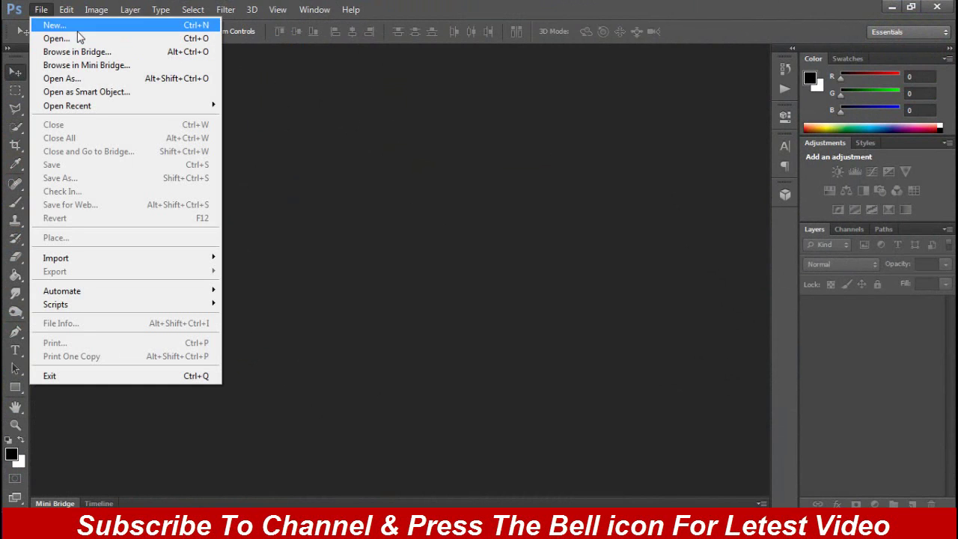
pyautogui.click(75, 26)
pyautogui.click(608, 124)
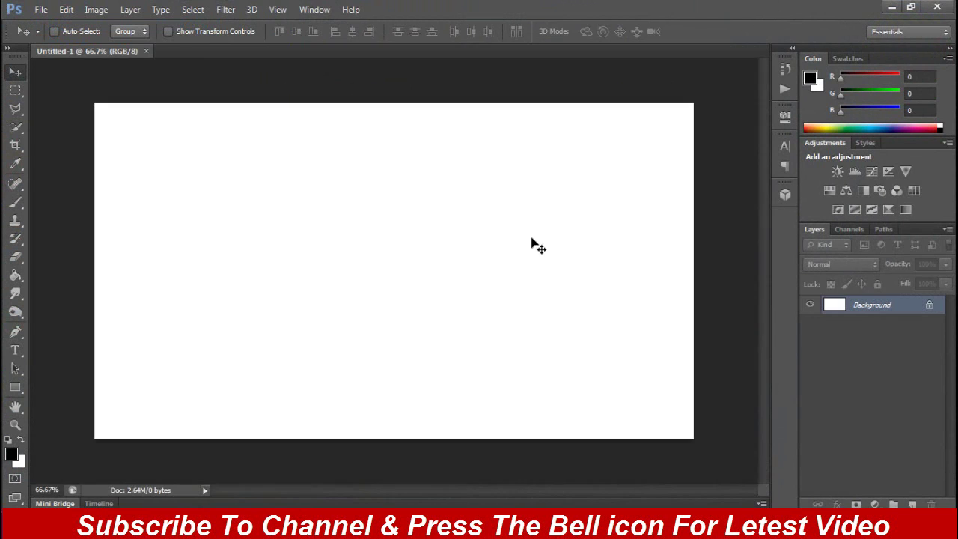
# Step: Add a Hindi text layer reading 'बिना कोई गलती किए हिन्दी मे लिखे' and commit it
pyautogui.click(15, 350)
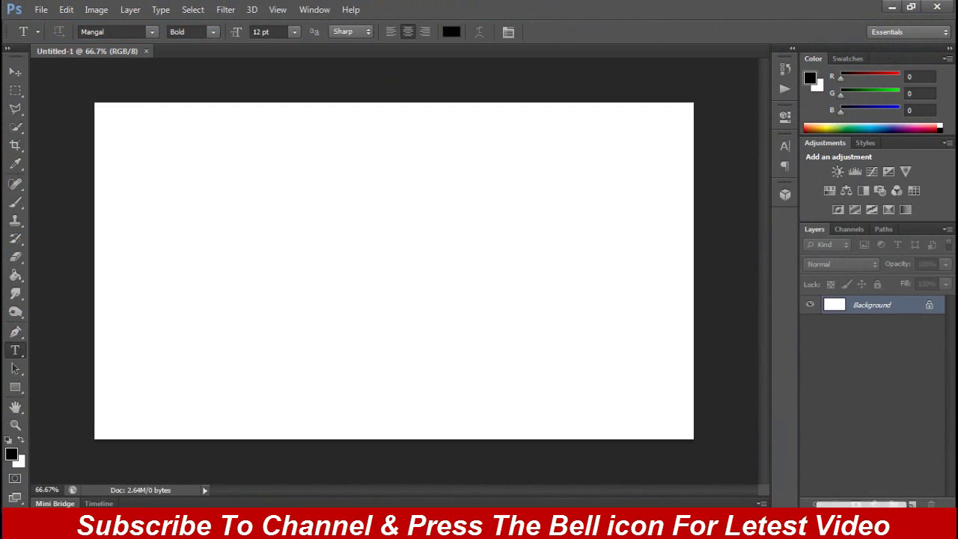
pyautogui.click(831, 456)
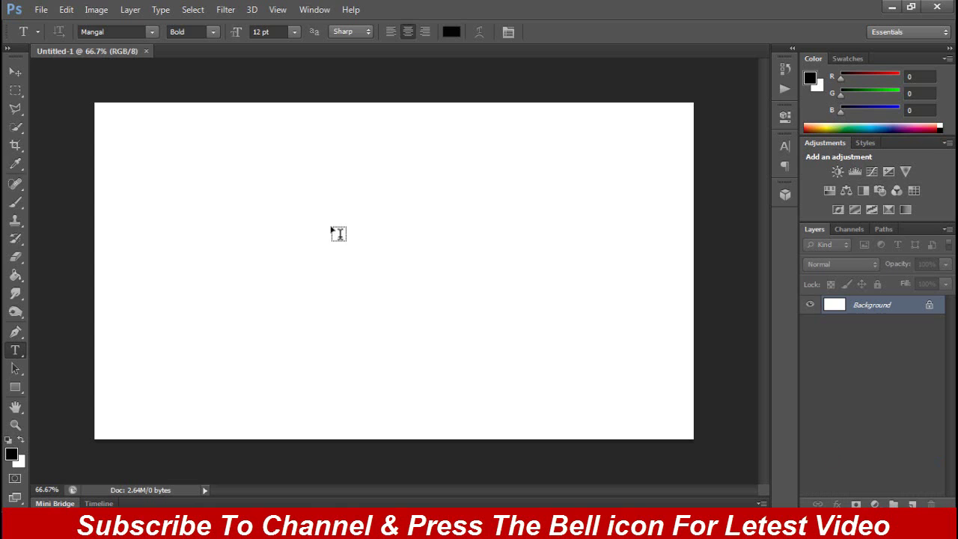
pyautogui.click(342, 258)
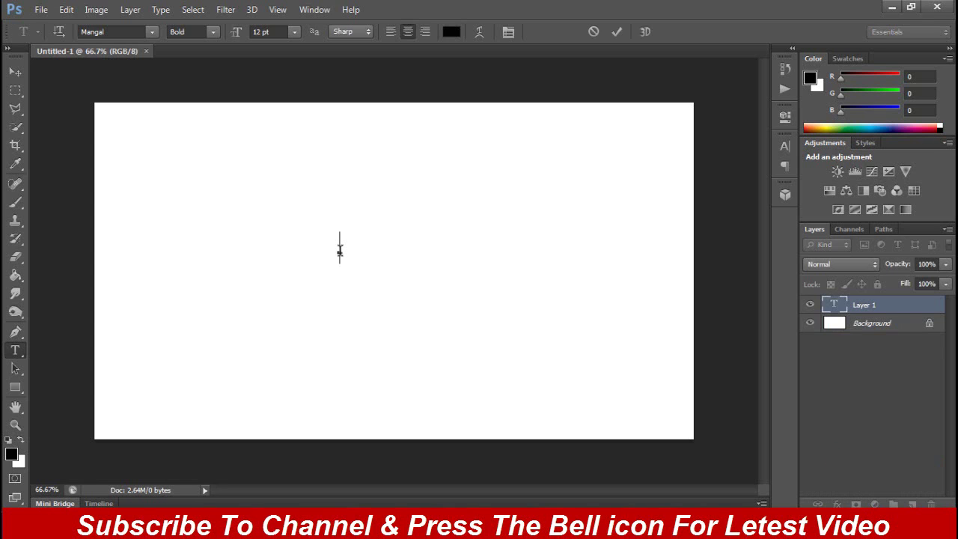
pyautogui.write('bin')
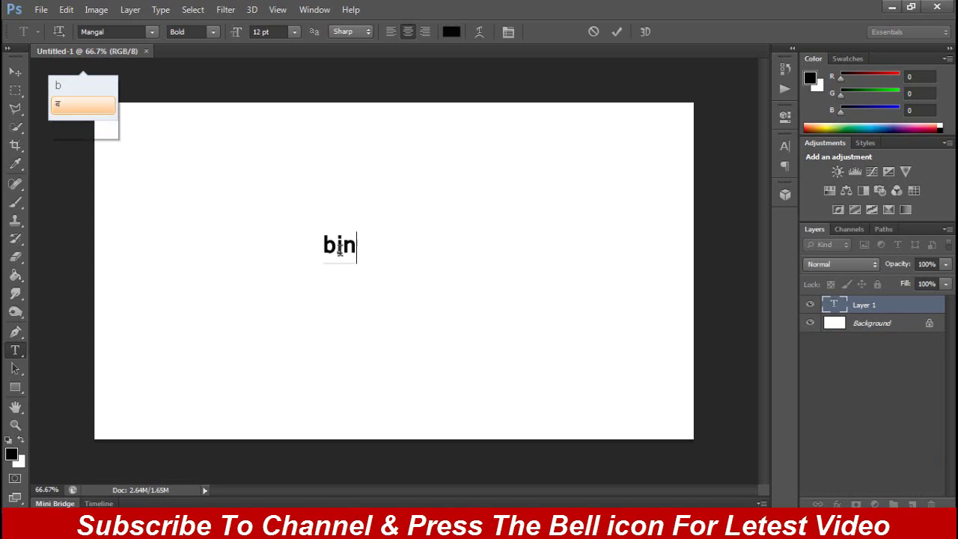
pyautogui.write('aa ko')
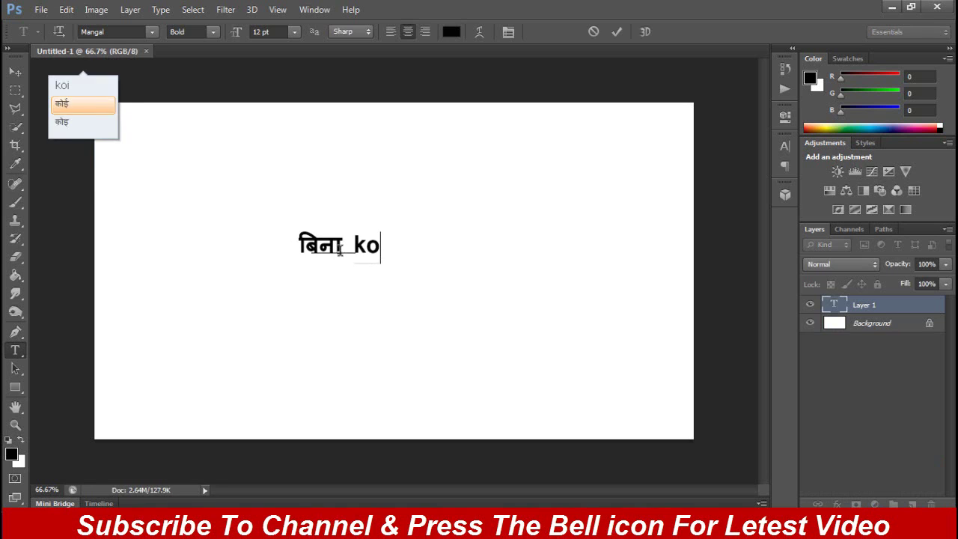
pyautogui.write('i ')
pyautogui.write('ga')
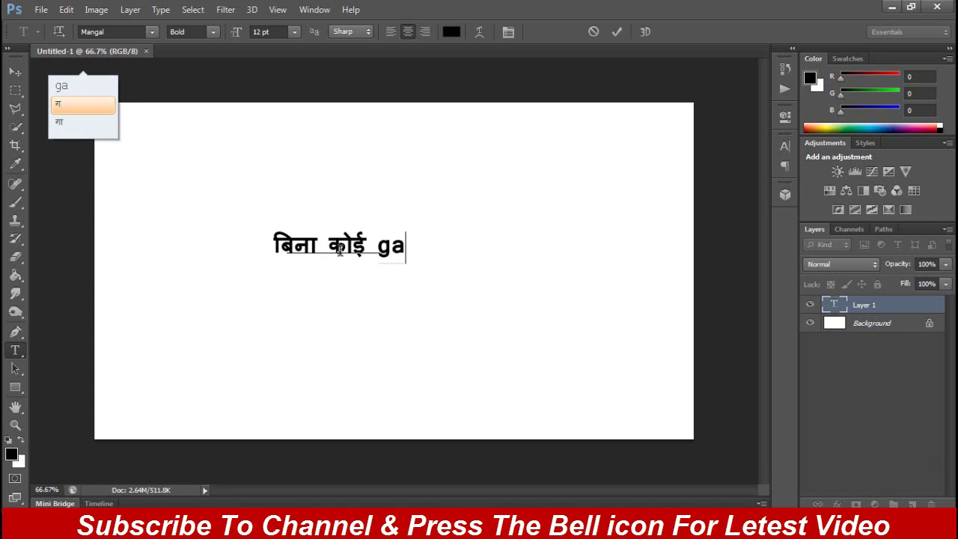
pyautogui.write('late ')
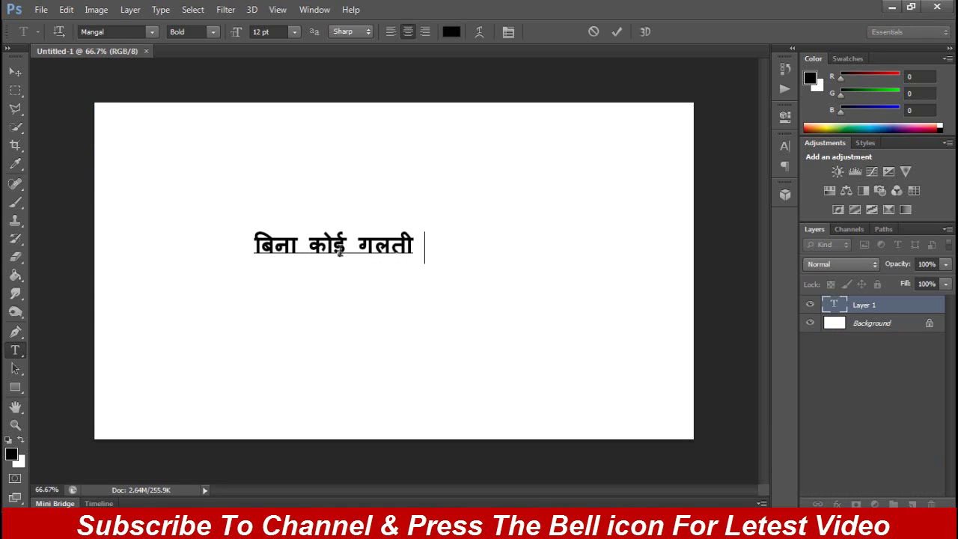
pyautogui.write('kiy')
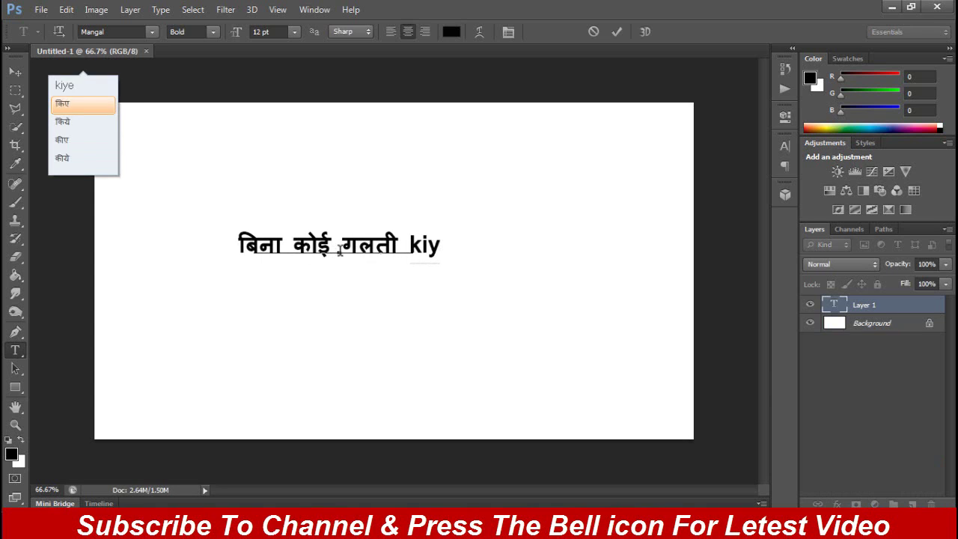
pyautogui.write('e ')
pyautogui.write('hi')
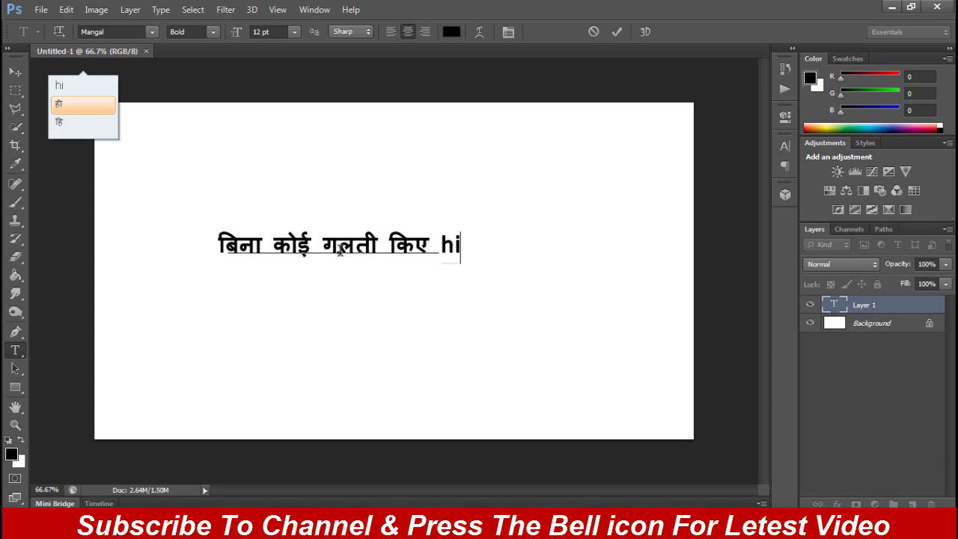
pyautogui.write('ndi ')
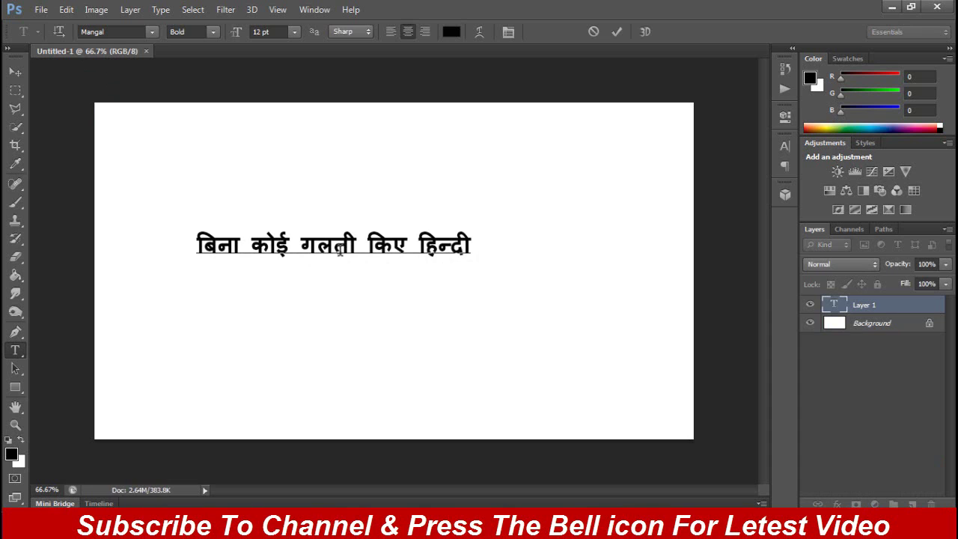
pyautogui.write('me ')
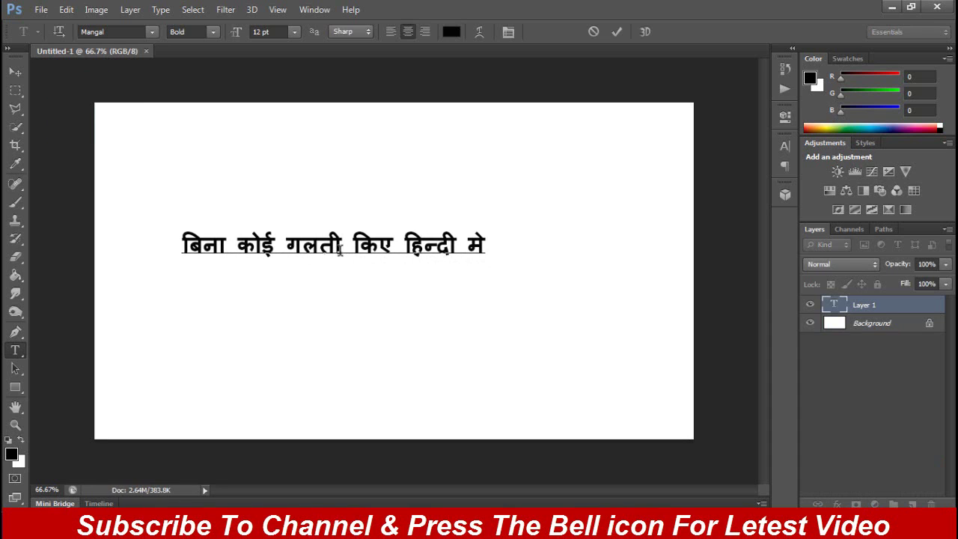
pyautogui.write('likh')
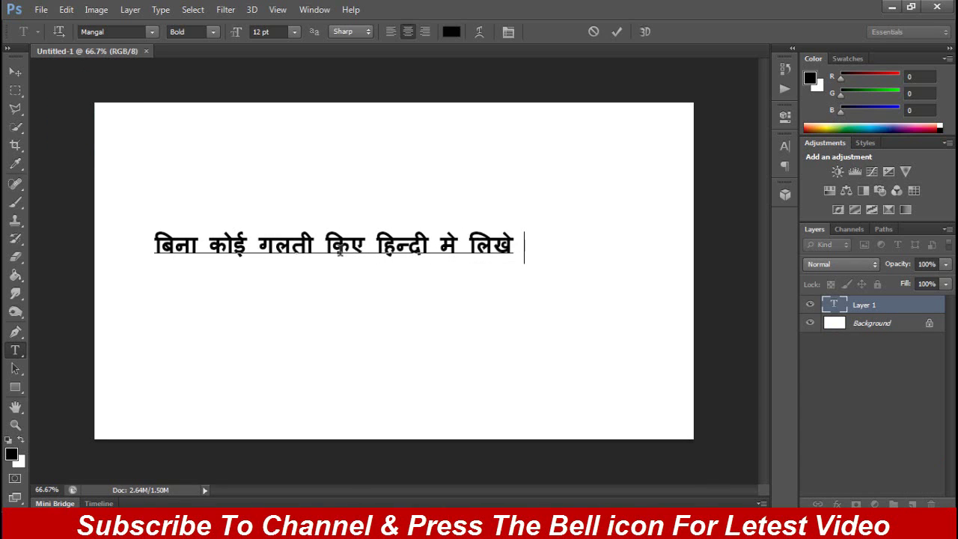
pyautogui.click(16, 75)
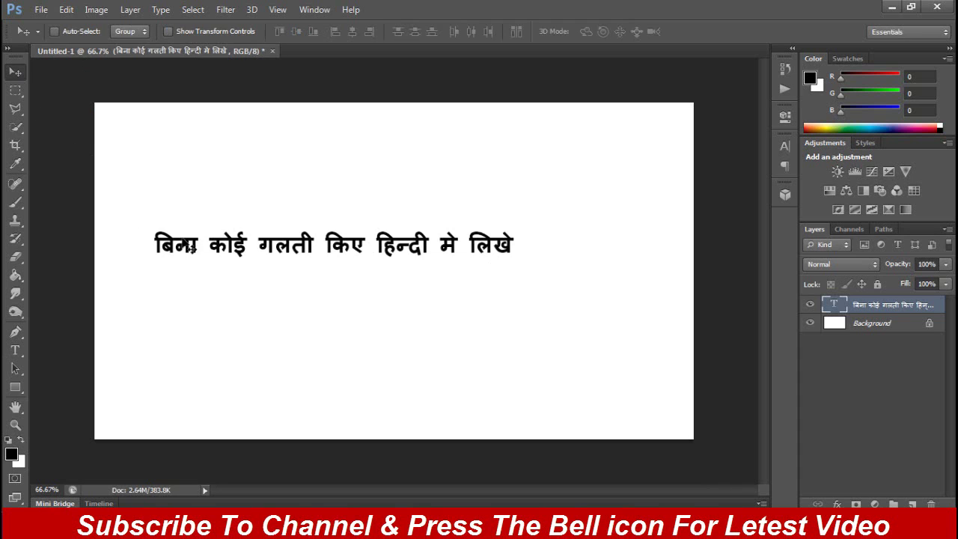
# Step: Drag the Hindi sentence right and down until it sits roughly centred on the canvas
pyautogui.moveTo(335, 252)
pyautogui.mouseDown()
pyautogui.moveTo(391, 259)
pyautogui.moveTo(370, 265)
pyautogui.moveTo(391, 274)
pyautogui.mouseUp()
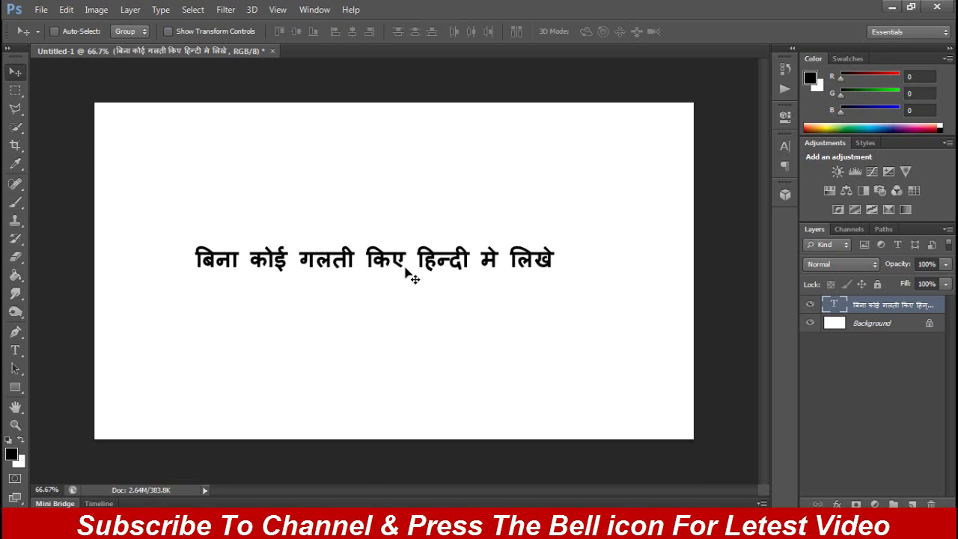
pyautogui.moveTo(405, 270); pyautogui.dragTo(453, 269)
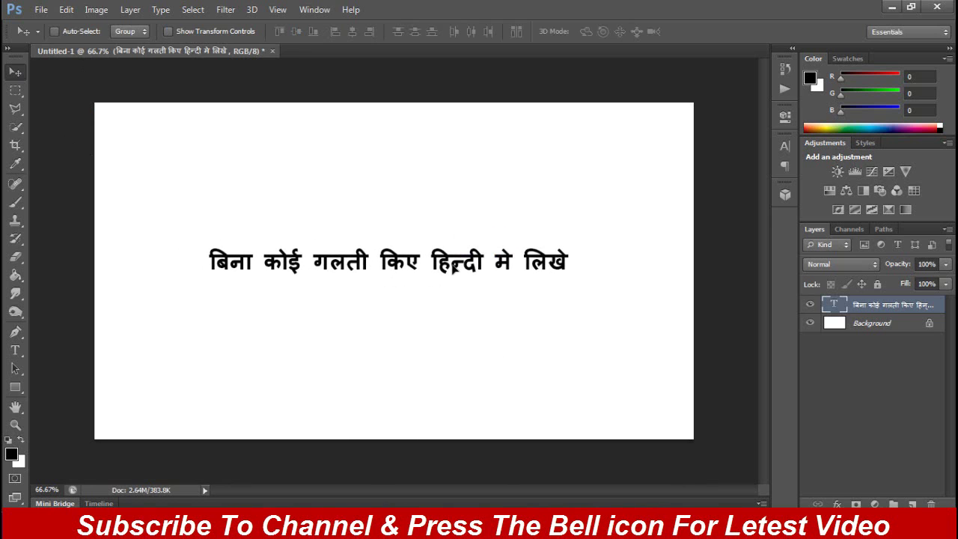